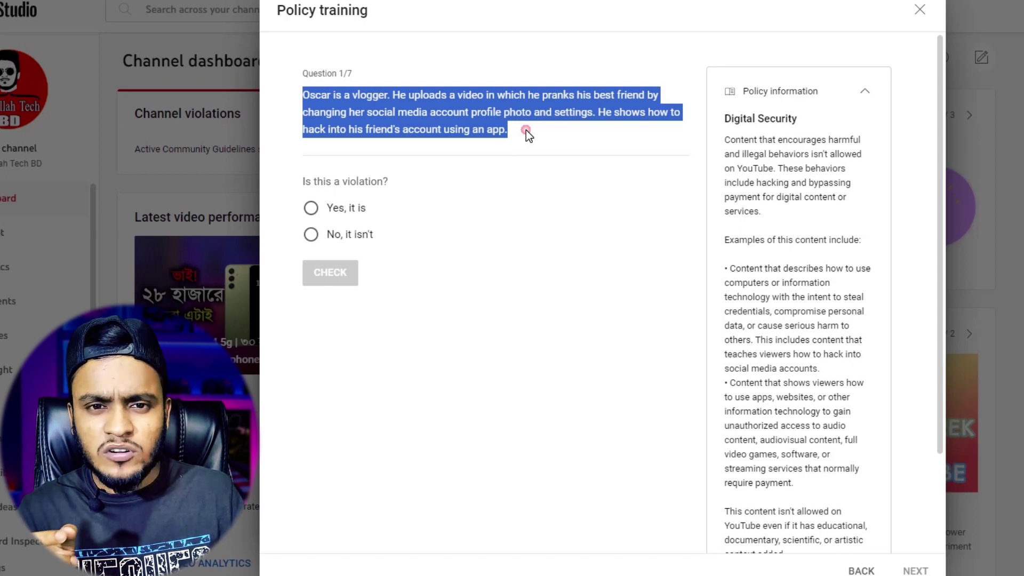
Step: Copy the question 1 scenario text and paste it into Google Translate for an English-to-Bengali translation
{"action": "right_click", "coordinate": [493, 116]}
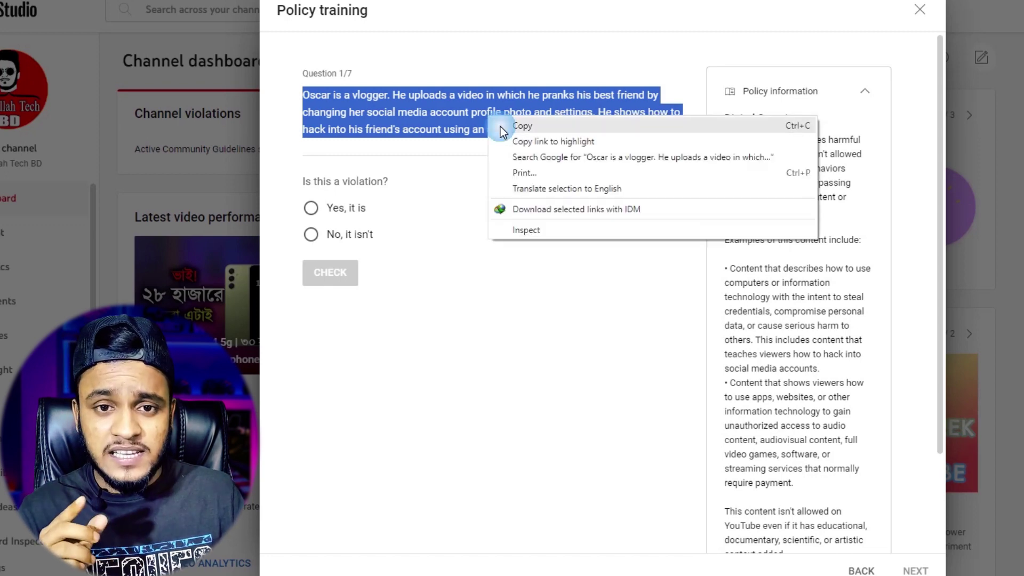
{"action": "left_click", "coordinate": [500, 127]}
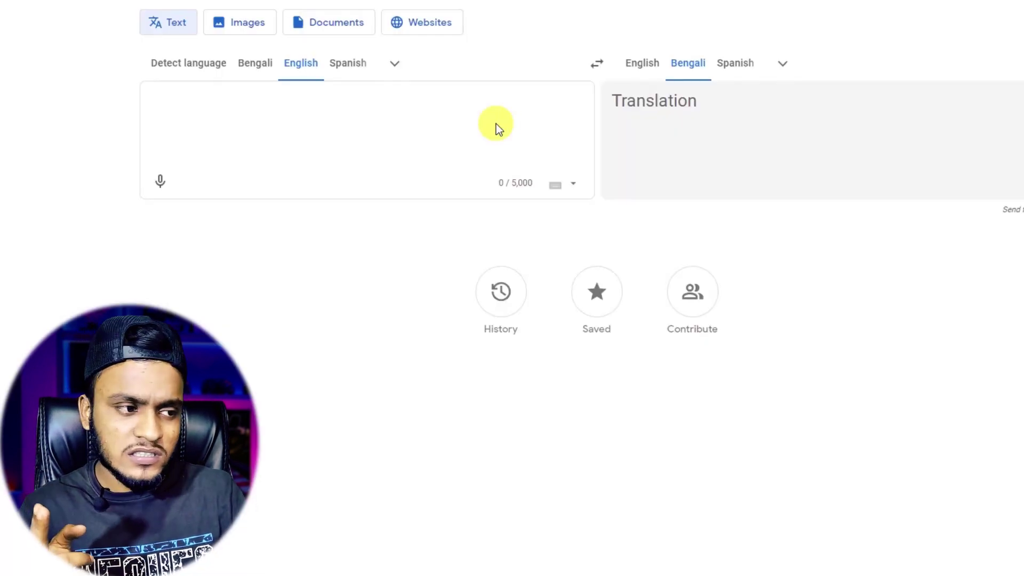
{"action": "right_click", "coordinate": [455, 134]}
{"action": "left_click", "coordinate": [196, 114]}
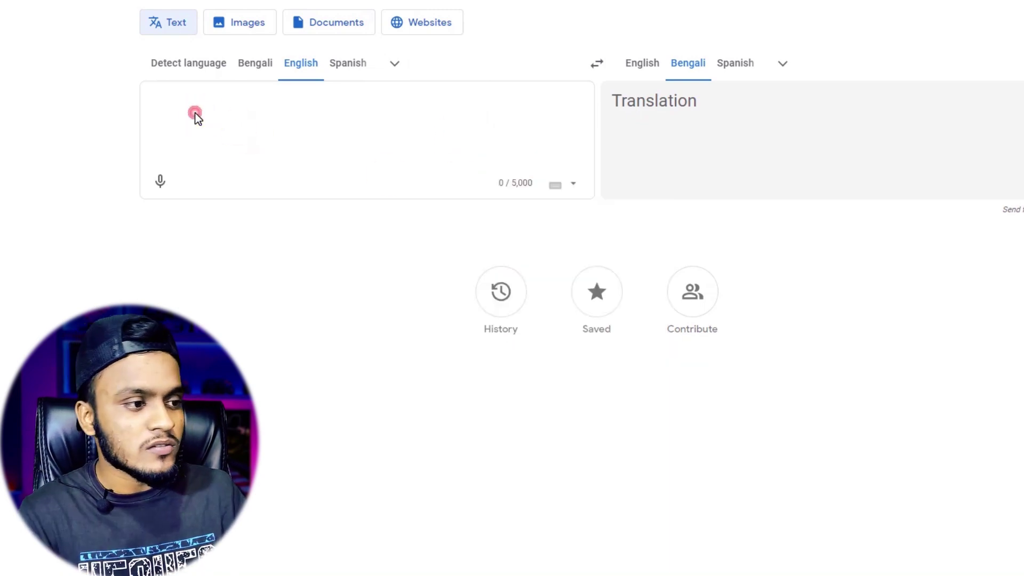
{"action": "right_click", "coordinate": [171, 106]}
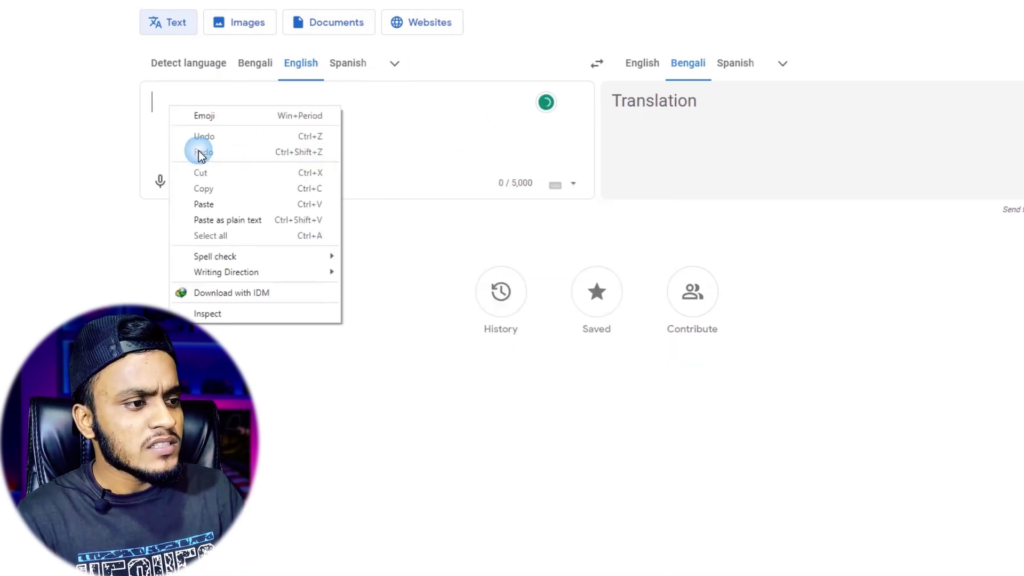
{"action": "left_click", "coordinate": [229, 203]}
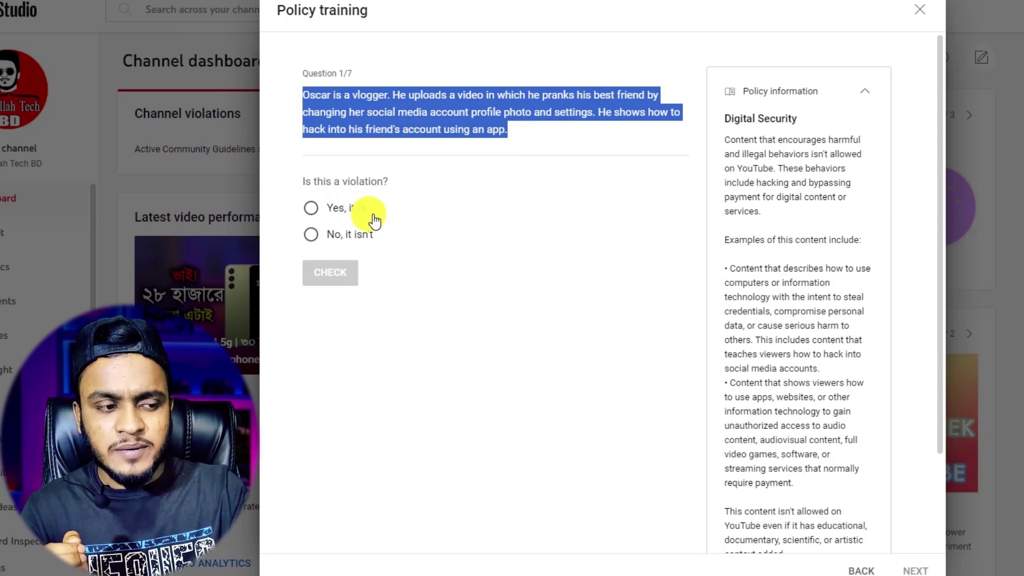
Step: Back in the policy training, answer question 1 with "Yes, it is", check the answer and continue to question 2
{"action": "left_click", "coordinate": [459, 222]}
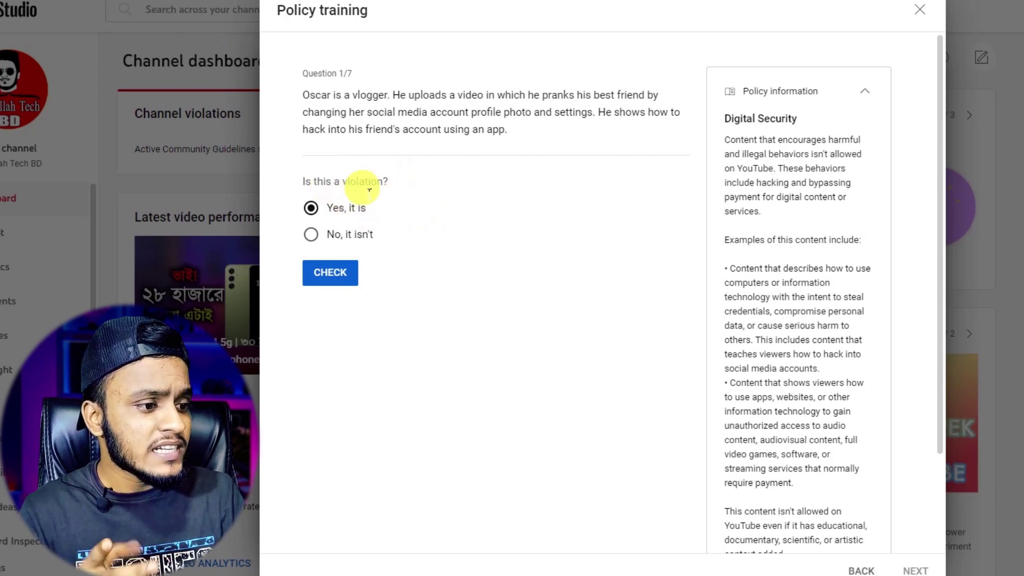
{"action": "left_click", "coordinate": [340, 273]}
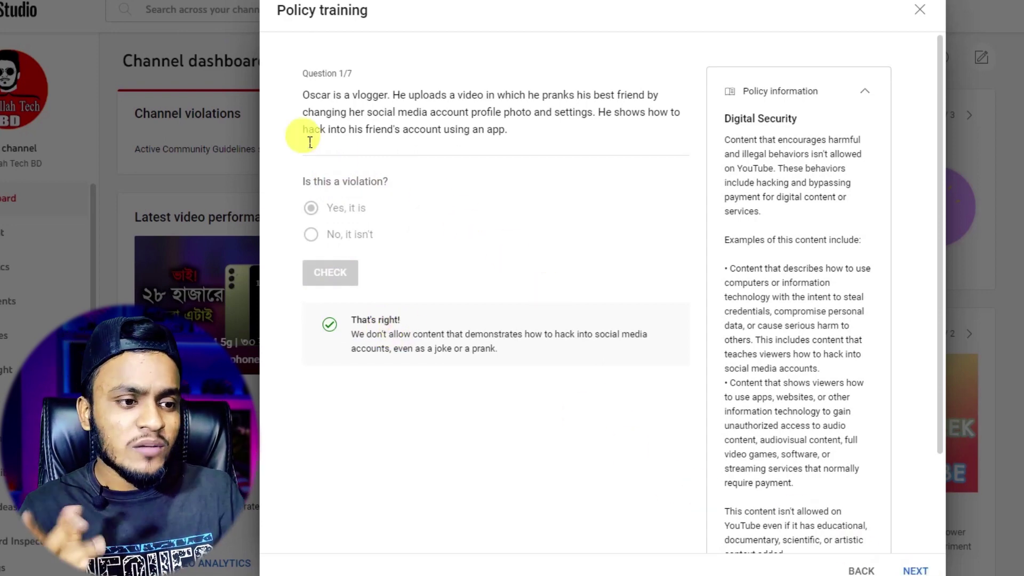
{"action": "left_click", "coordinate": [911, 570]}
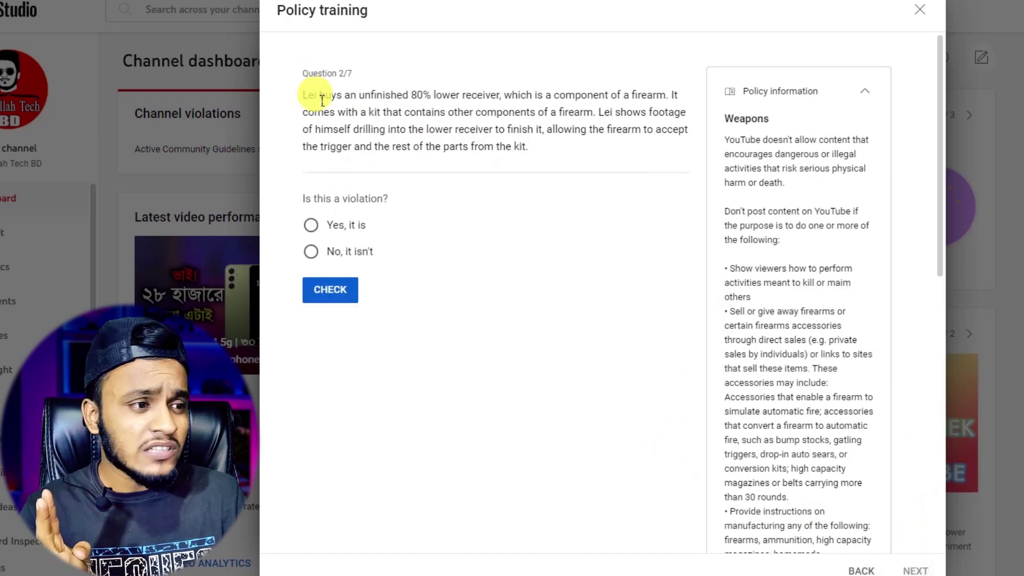
Step: Try "No, it isn't" as the answer to question 2 about finishing a firearm's lower receiver, and reset the question for another attempt
{"action": "left_click_drag", "start_coordinate": [304, 97], "coordinate": [552, 143]}
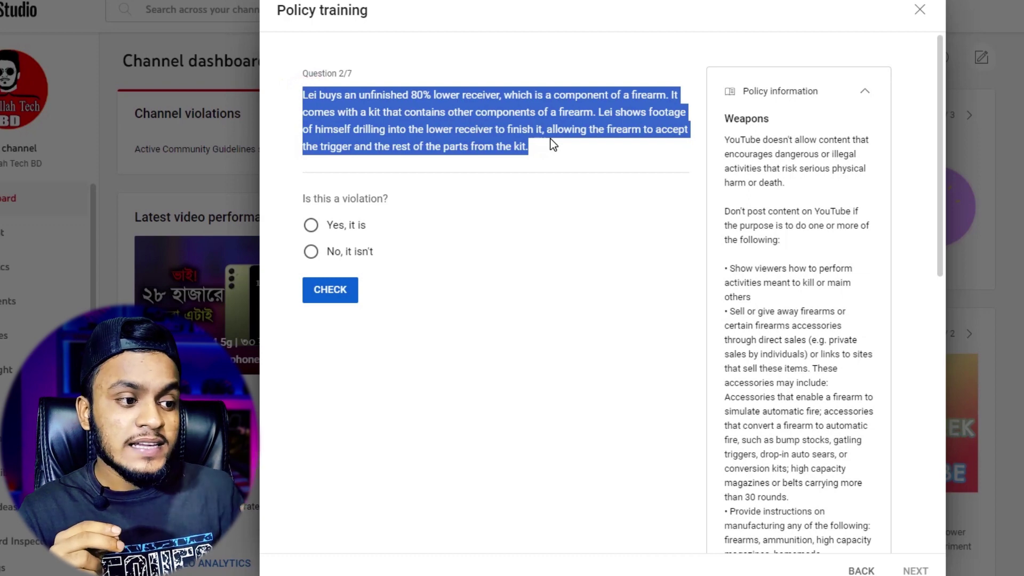
{"action": "left_click", "coordinate": [416, 290]}
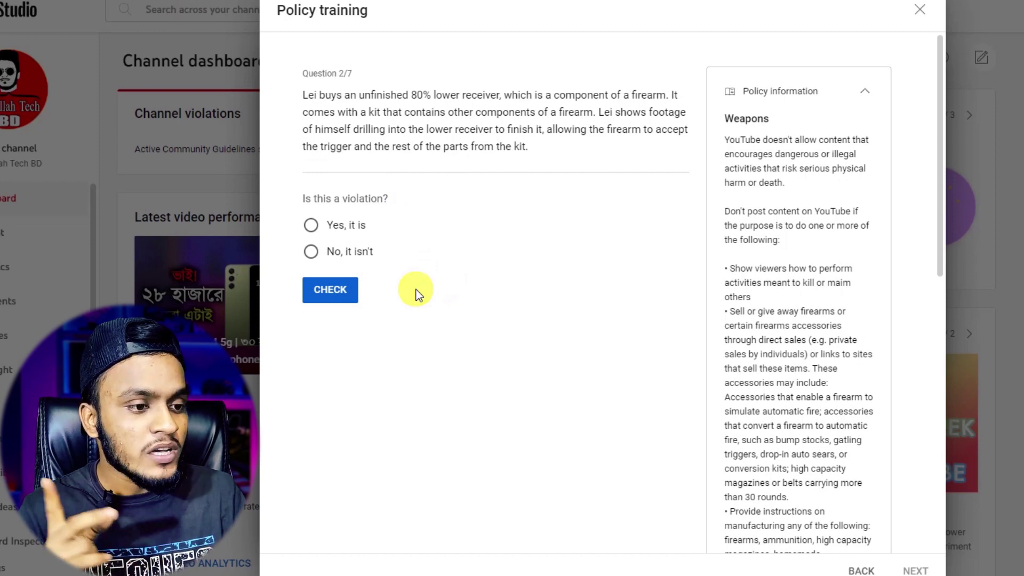
{"action": "left_click", "coordinate": [359, 256]}
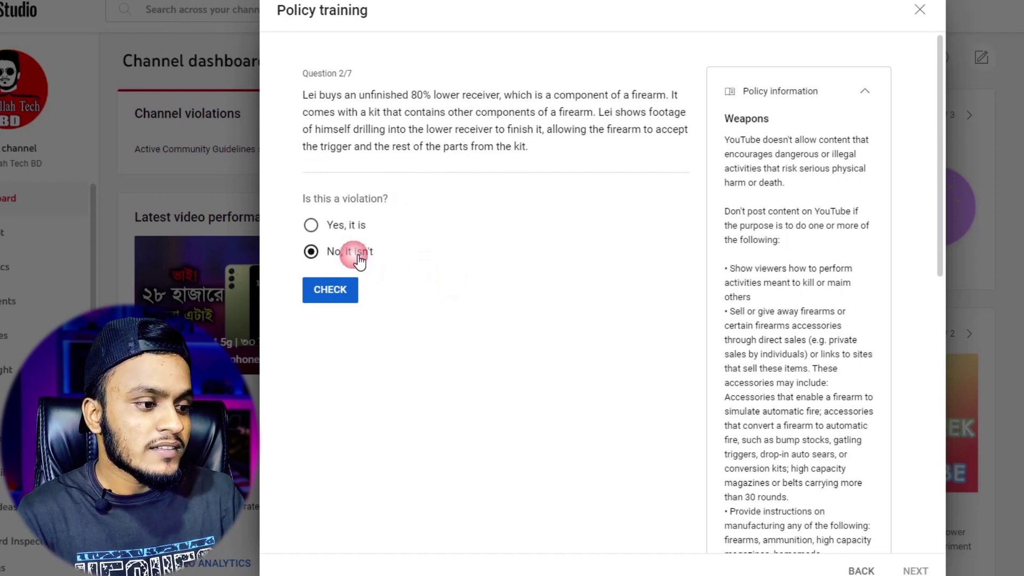
{"action": "left_click", "coordinate": [340, 293]}
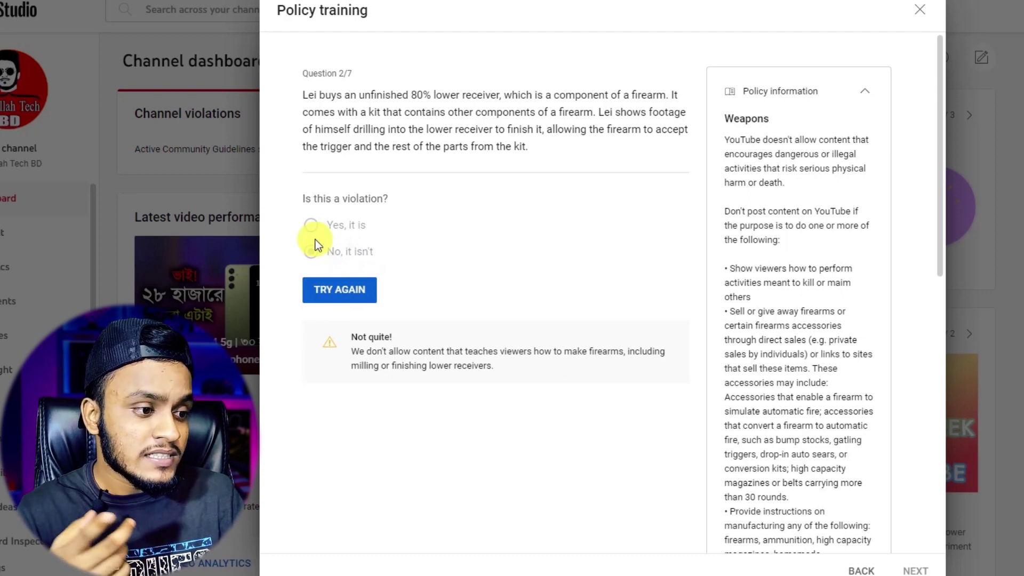
{"action": "left_click", "coordinate": [342, 290]}
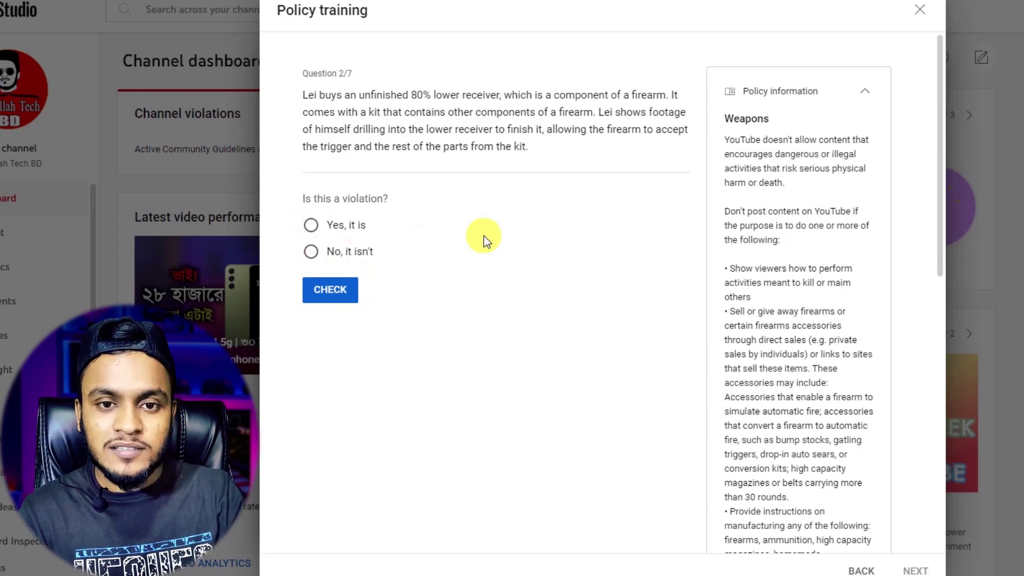
Step: Answer question 2 with "Yes, it is", check the answer and continue to question 3
{"action": "left_click", "coordinate": [319, 225]}
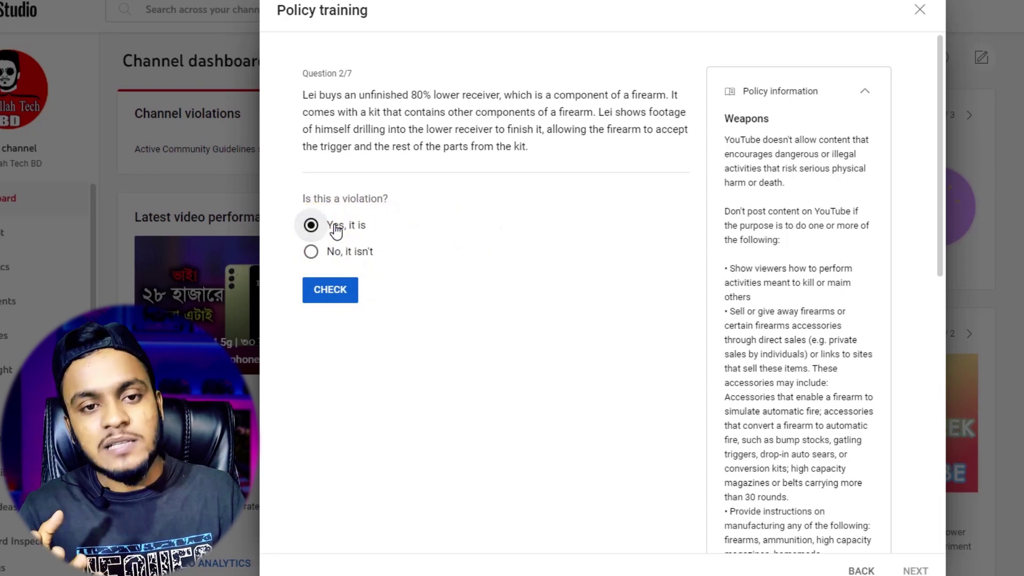
{"action": "left_click", "coordinate": [340, 293]}
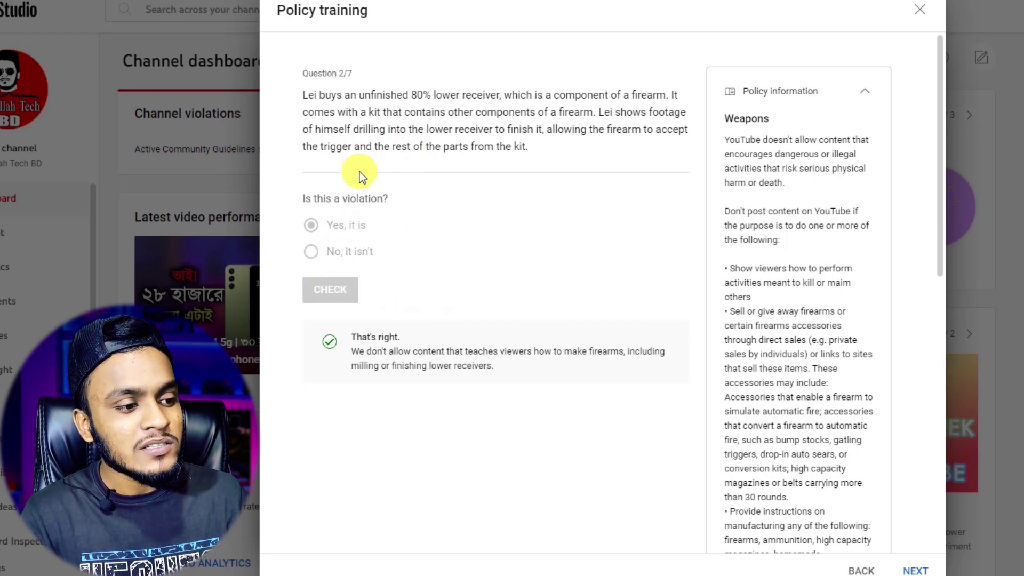
{"action": "left_click", "coordinate": [926, 571]}
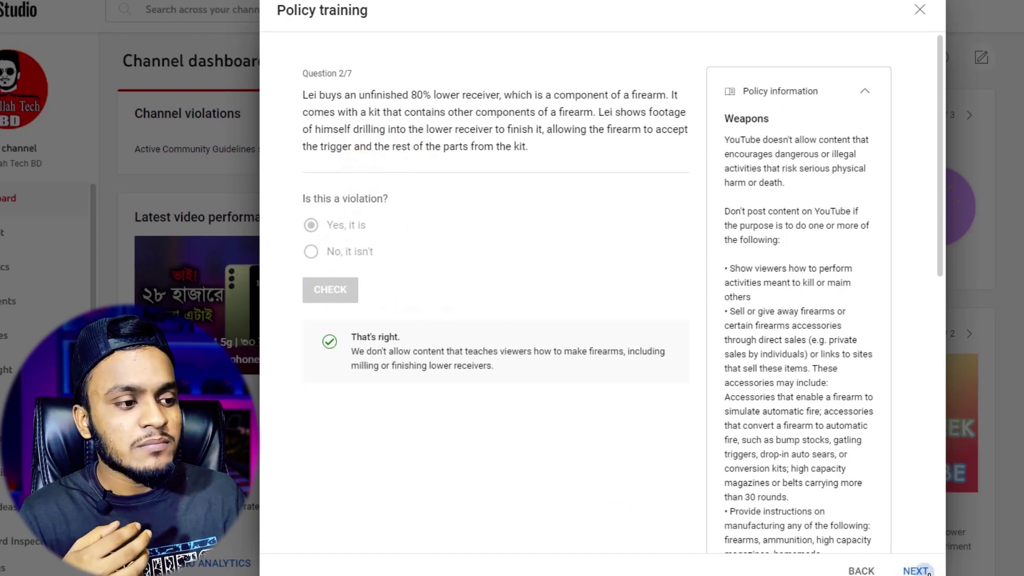
Step: Answer questions 3 and 4 with "Yes, it is", checking each answer, and continue to question 5
{"action": "left_click", "coordinate": [311, 260]}
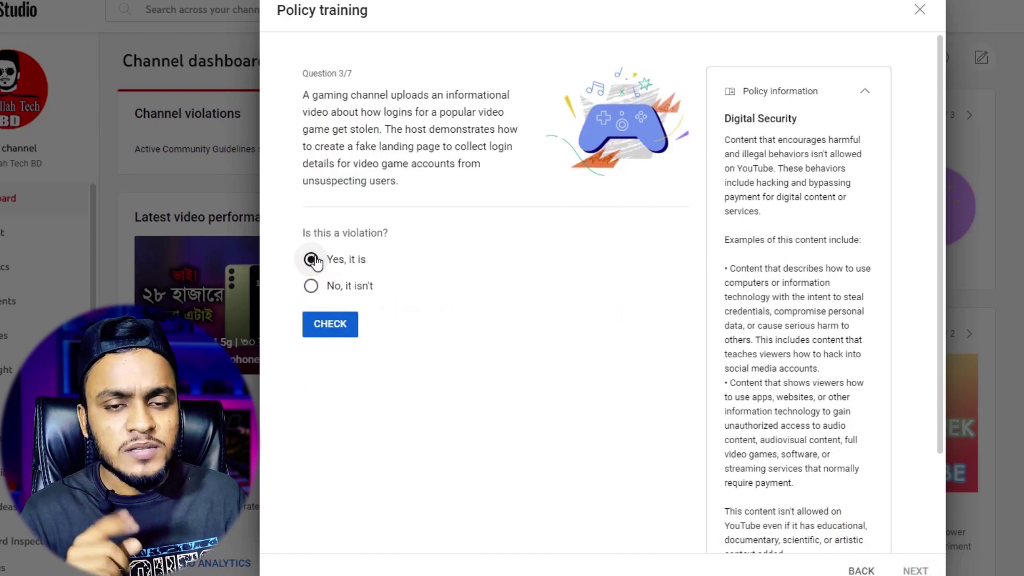
{"action": "left_click", "coordinate": [331, 322]}
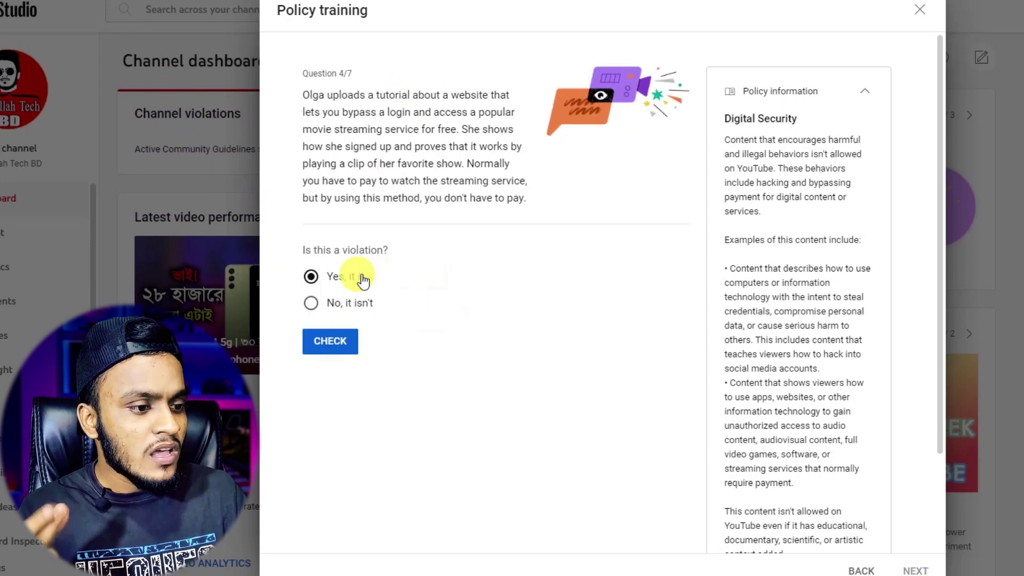
{"action": "left_click", "coordinate": [320, 284]}
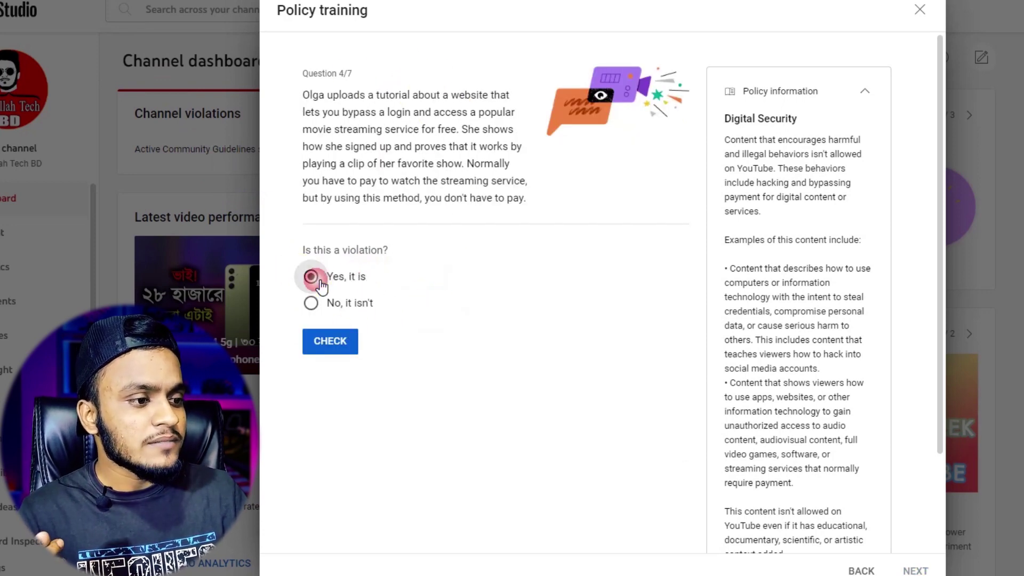
{"action": "left_click", "coordinate": [335, 341]}
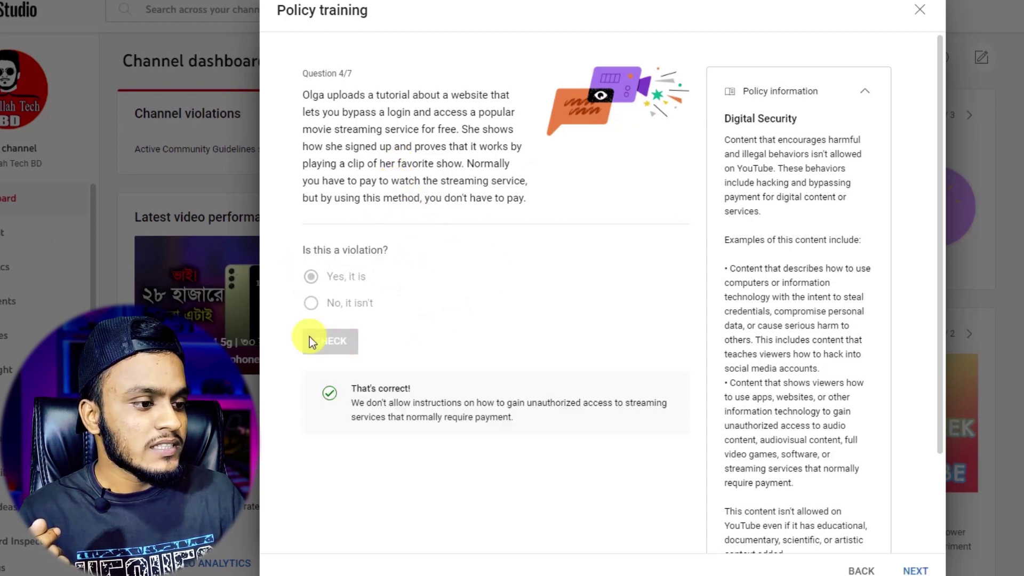
{"action": "left_click", "coordinate": [911, 569]}
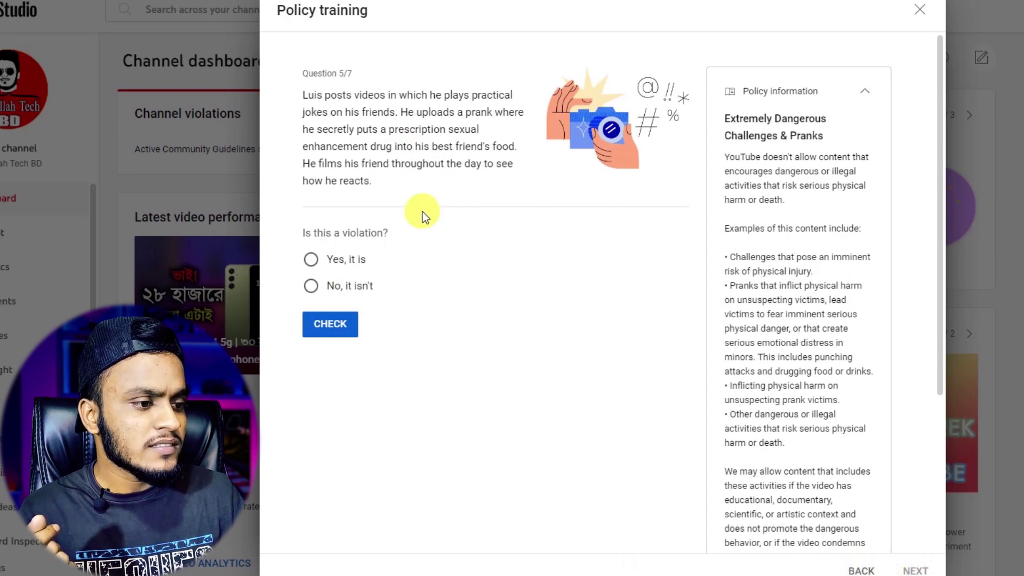
Step: Answer question 5 about the drugged-food prank with "Yes, it is", check it and continue to question 6
{"action": "left_click", "coordinate": [336, 260]}
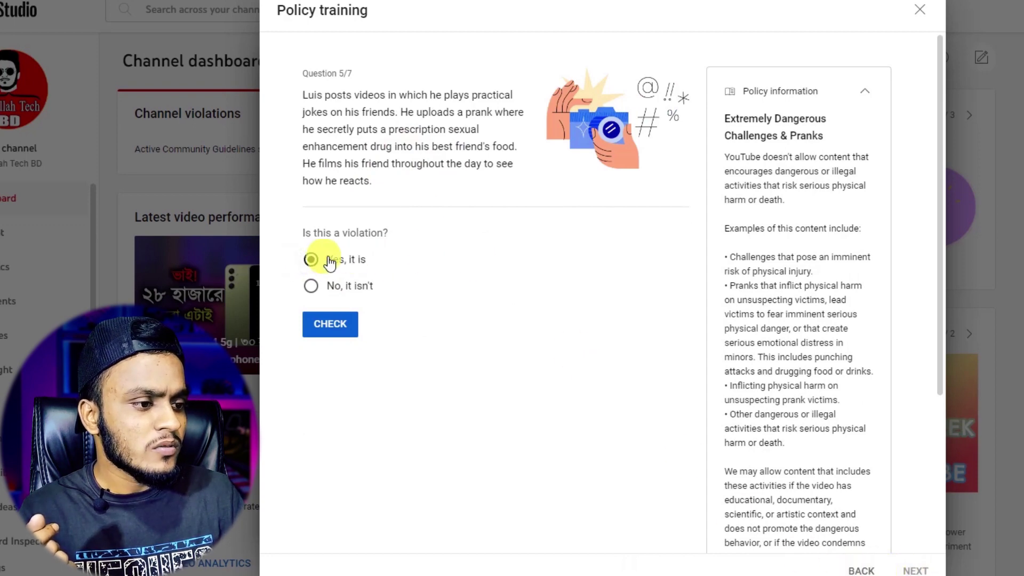
{"action": "left_click", "coordinate": [338, 324]}
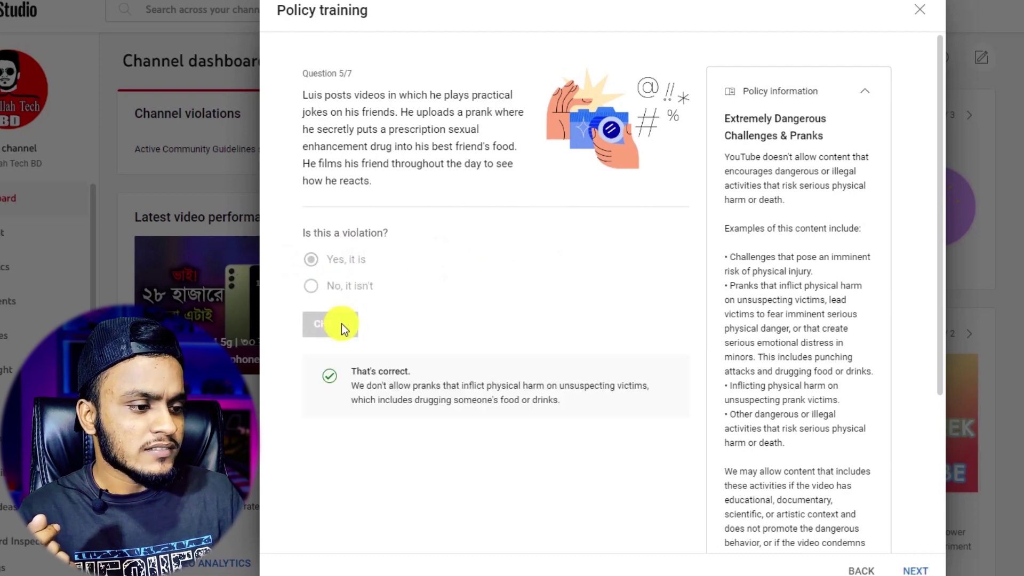
{"action": "left_click", "coordinate": [913, 568]}
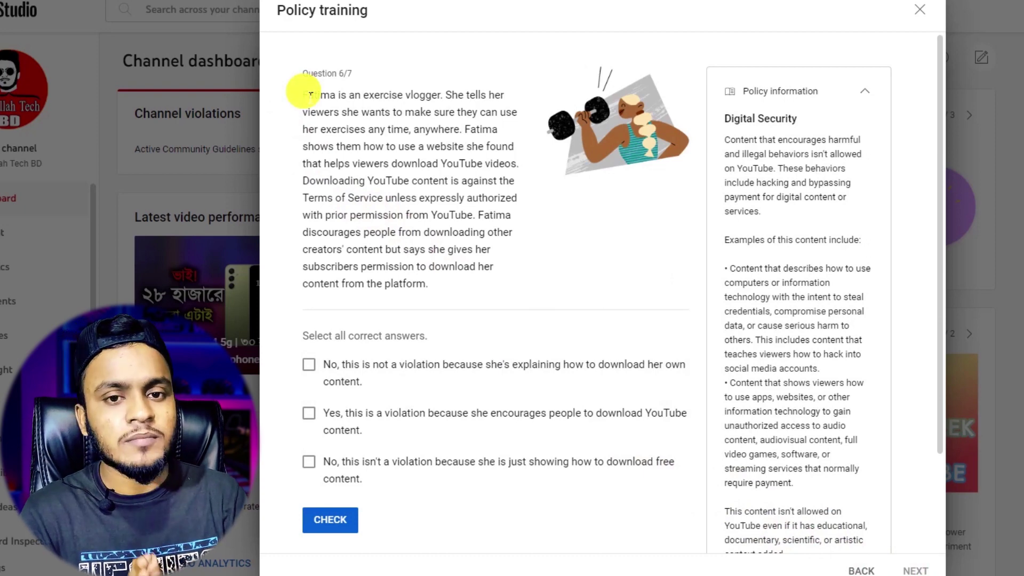
Step: Answer question 6 with "Yes, this is a violation because she encourages people to download YouTube content", check it and continue
{"action": "left_click_drag", "start_coordinate": [303, 95], "coordinate": [324, 113]}
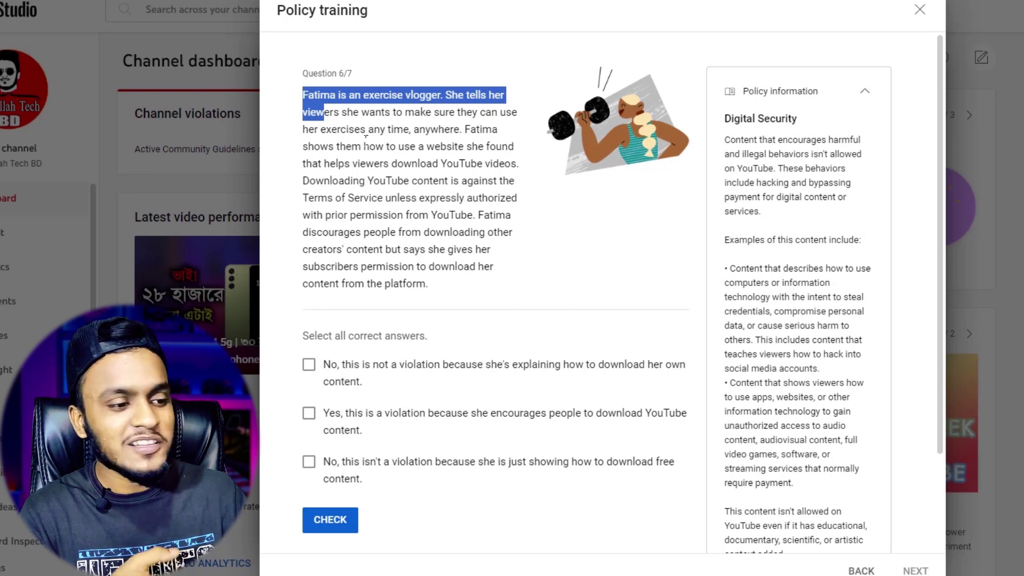
{"action": "left_click_drag", "start_coordinate": [366, 137], "coordinate": [453, 280]}
{"action": "scroll", "coordinate": [453, 279], "scroll_direction": "down", "scroll_amount": 2}
{"action": "left_click", "coordinate": [314, 298]}
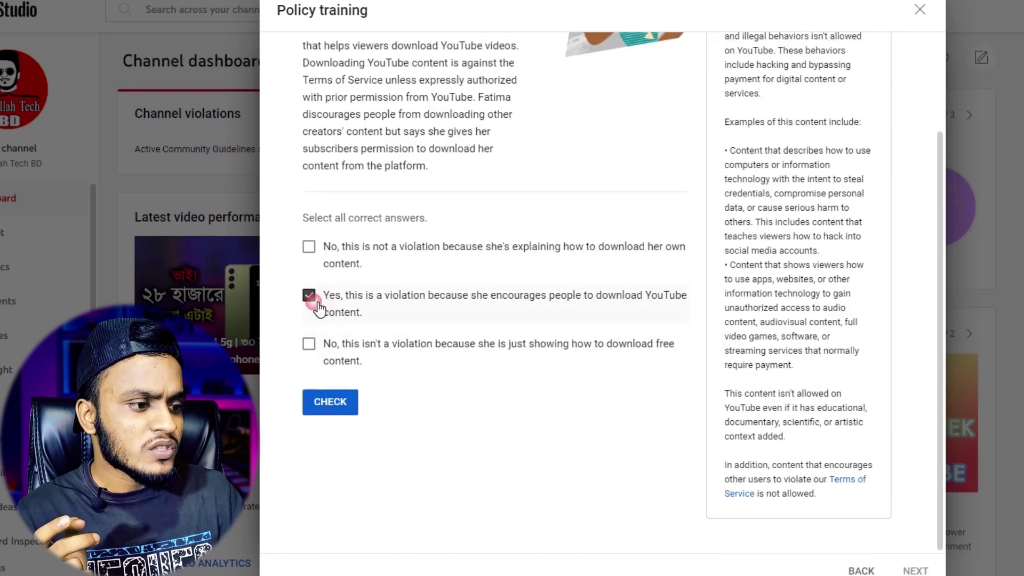
{"action": "left_click", "coordinate": [332, 399]}
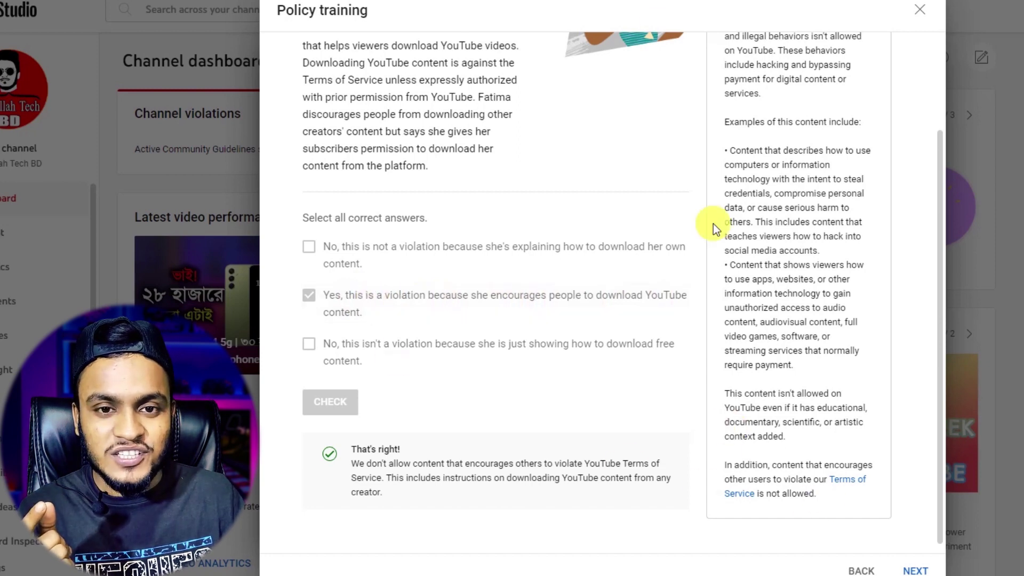
{"action": "left_click", "coordinate": [915, 571]}
Step: Answer question 7 with "It is not a violation because the video provides documentary context", check it and finish the quiz
{"action": "scroll", "coordinate": [591, 357], "scroll_direction": "up", "scroll_amount": 3}
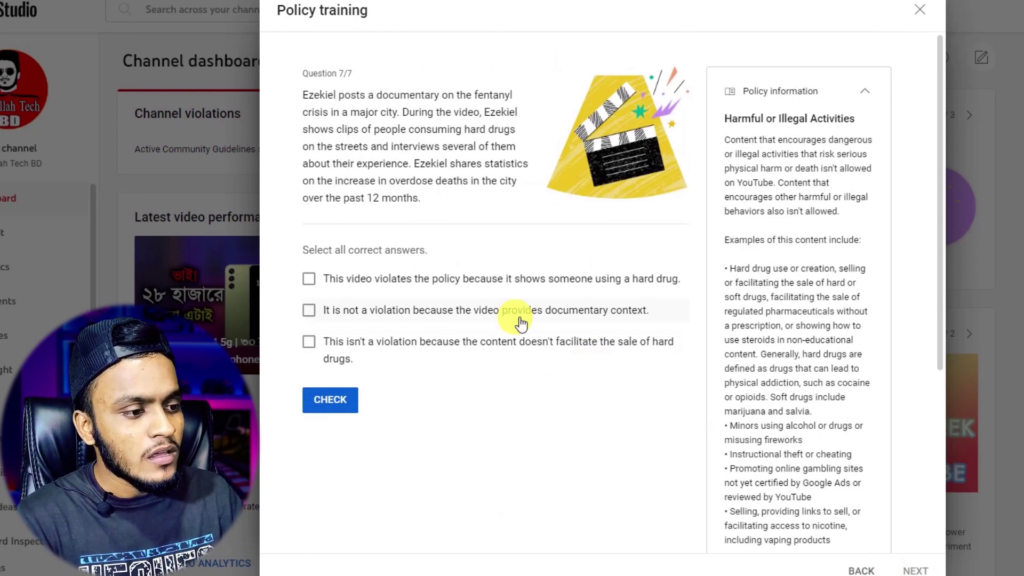
{"action": "left_click", "coordinate": [309, 310]}
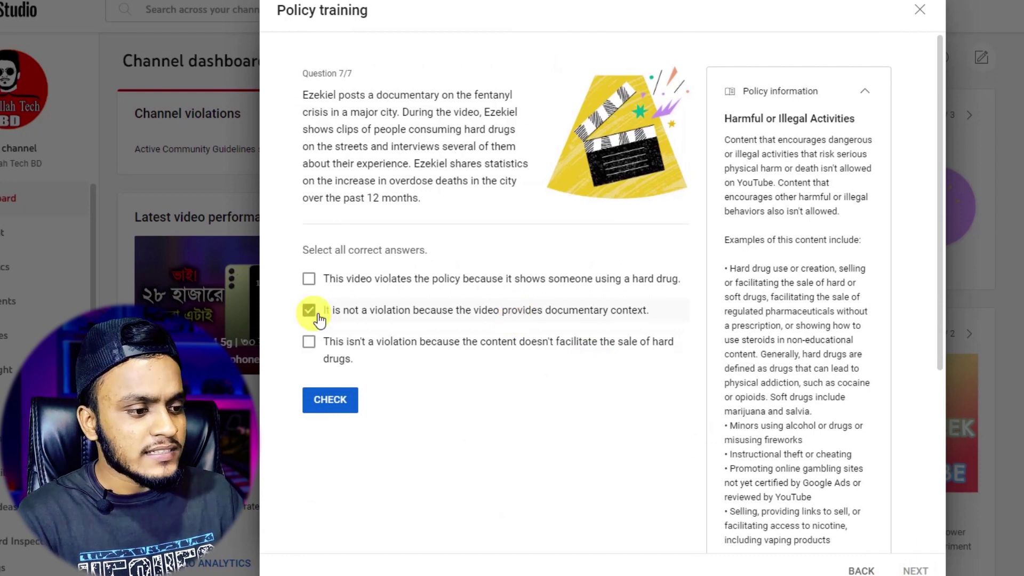
{"action": "left_click", "coordinate": [335, 397]}
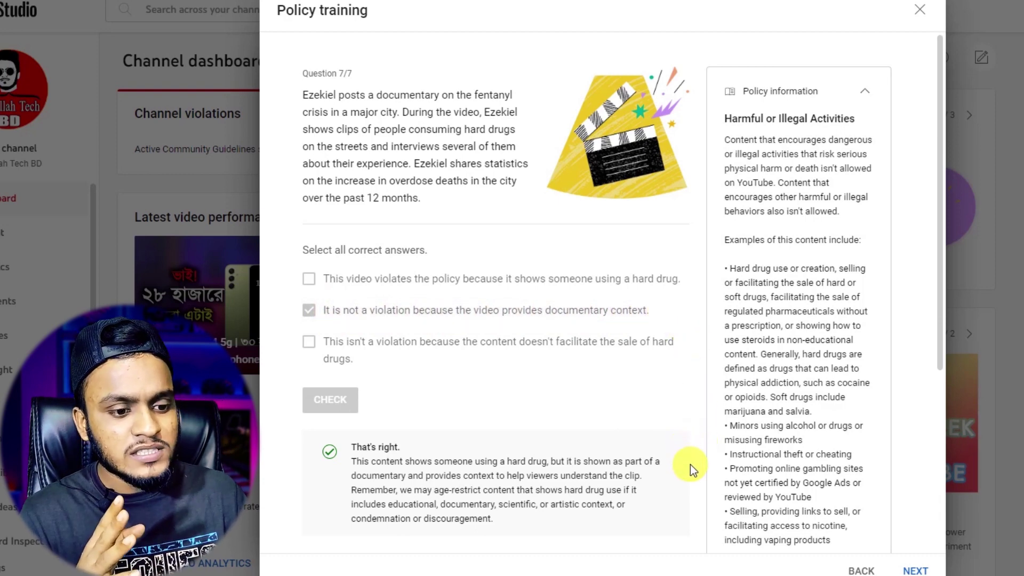
{"action": "left_click", "coordinate": [915, 569]}
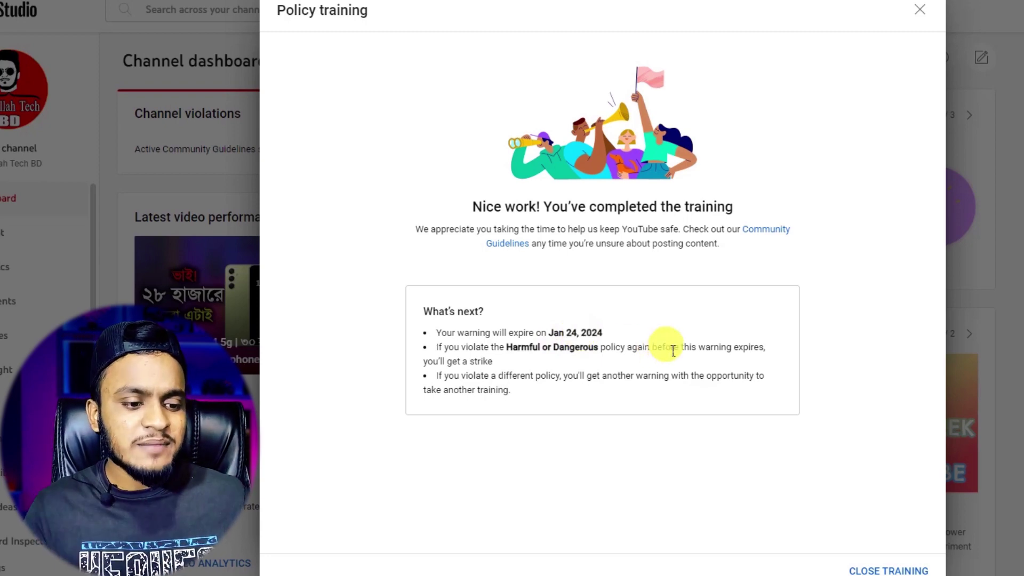
Step: Close the completed training and review the policy training and appeal options for the channel's warning
{"action": "left_click", "coordinate": [901, 569]}
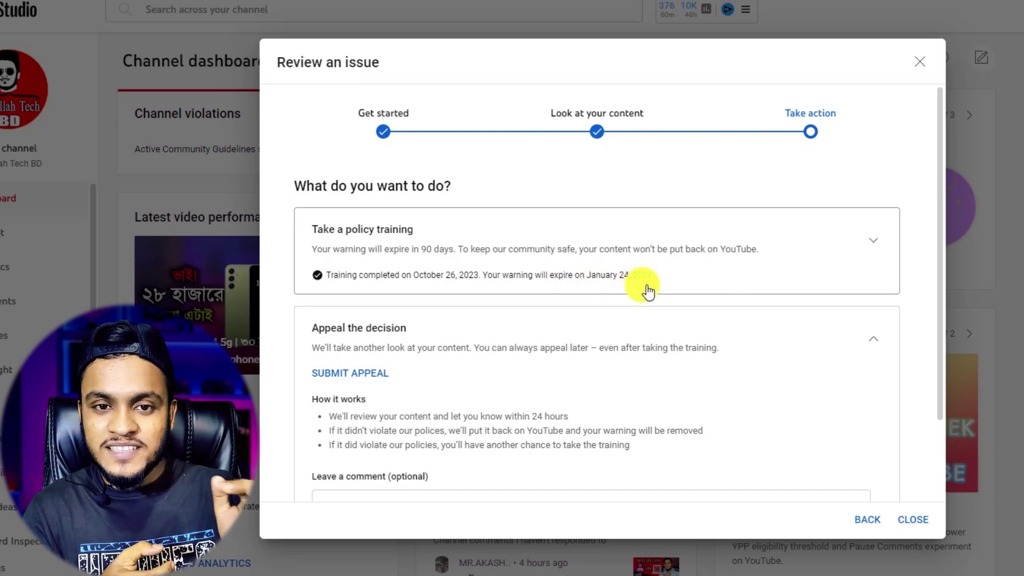
{"action": "scroll", "coordinate": [645, 300], "scroll_direction": "down", "scroll_amount": 3}
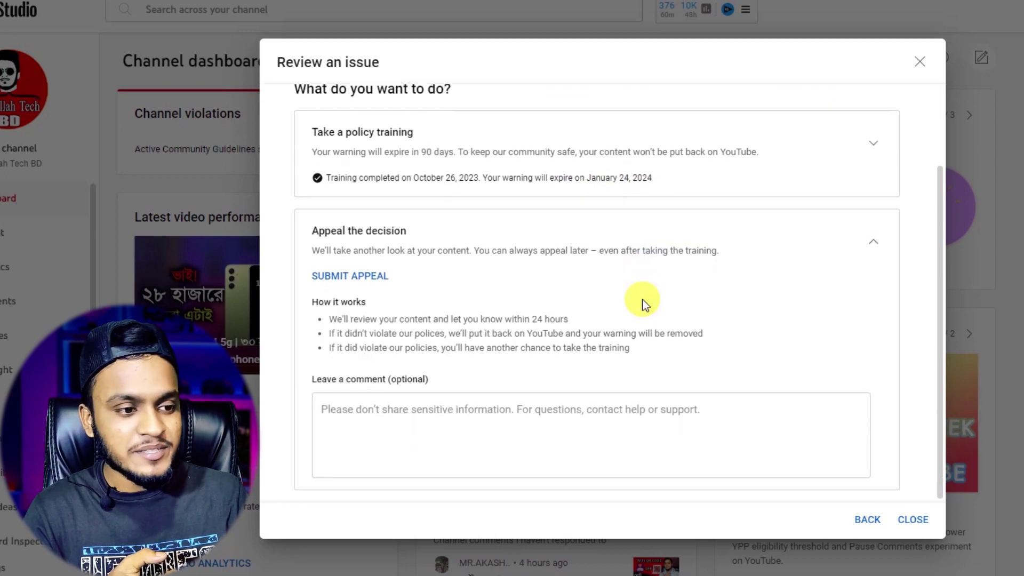
{"action": "scroll", "coordinate": [645, 301], "scroll_direction": "up", "scroll_amount": 3}
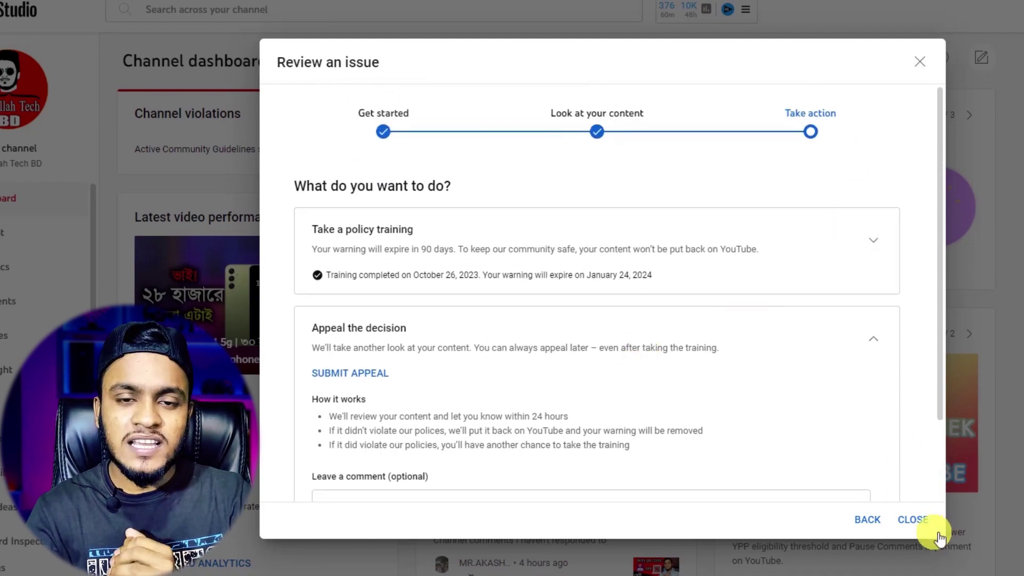